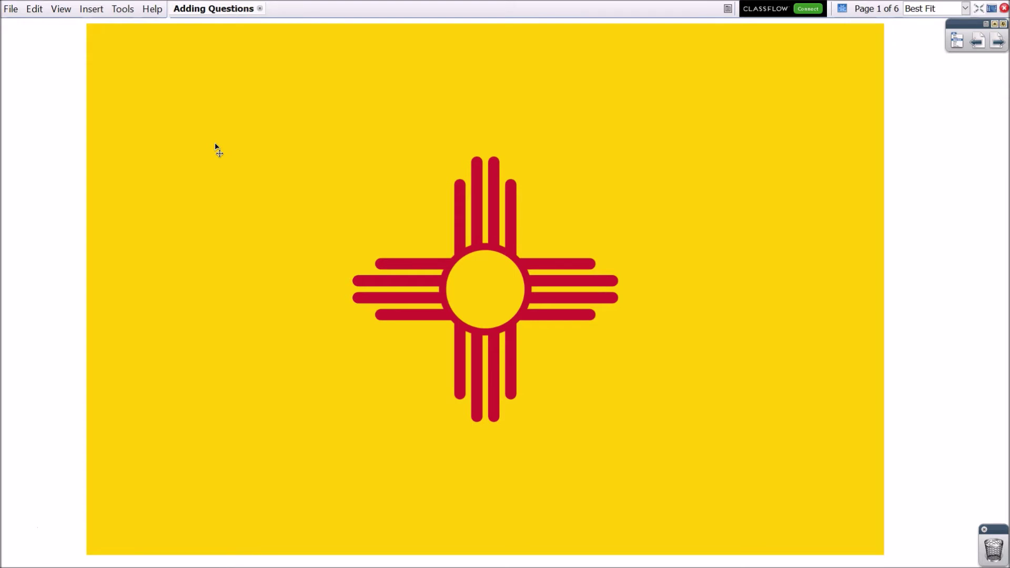
Bring up Insert > Questions and step through the pages back to Page 1
{"action": "left_click", "coordinate": [92, 7]}
{"action": "left_click", "coordinate": [119, 46]}
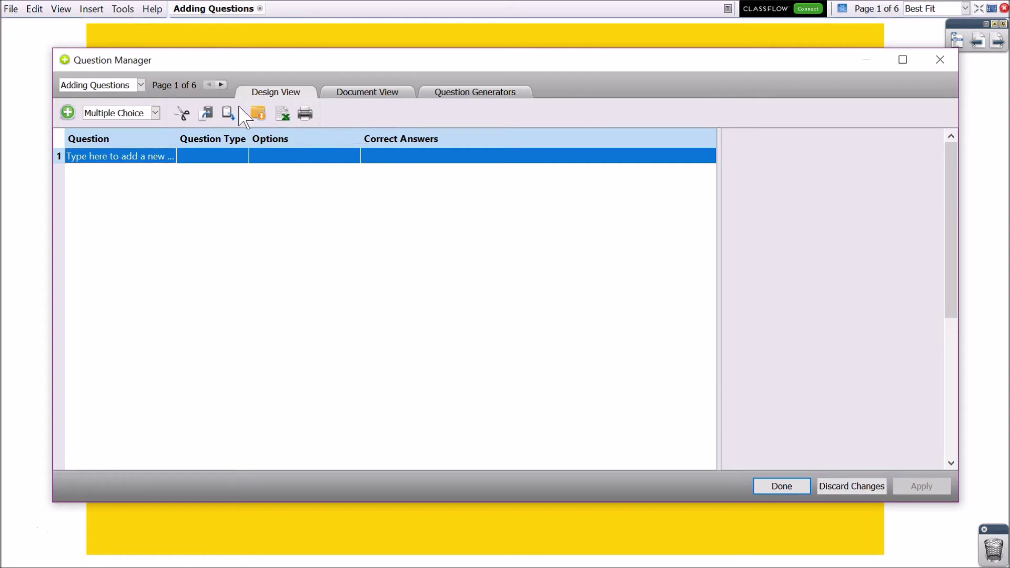
{"action": "left_click", "coordinate": [222, 86]}
{"action": "left_click", "coordinate": [222, 86]}
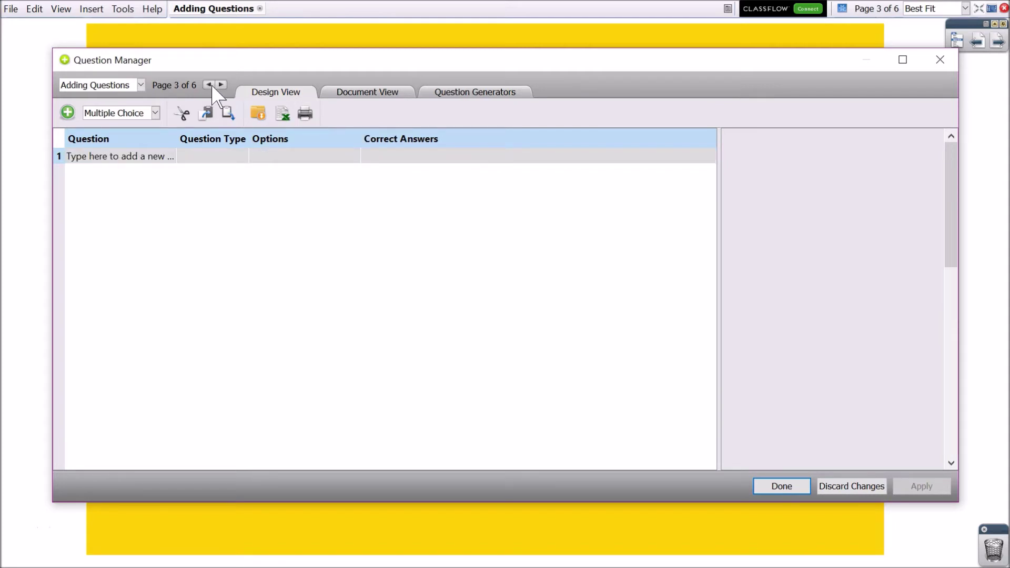
{"action": "left_click", "coordinate": [209, 86]}
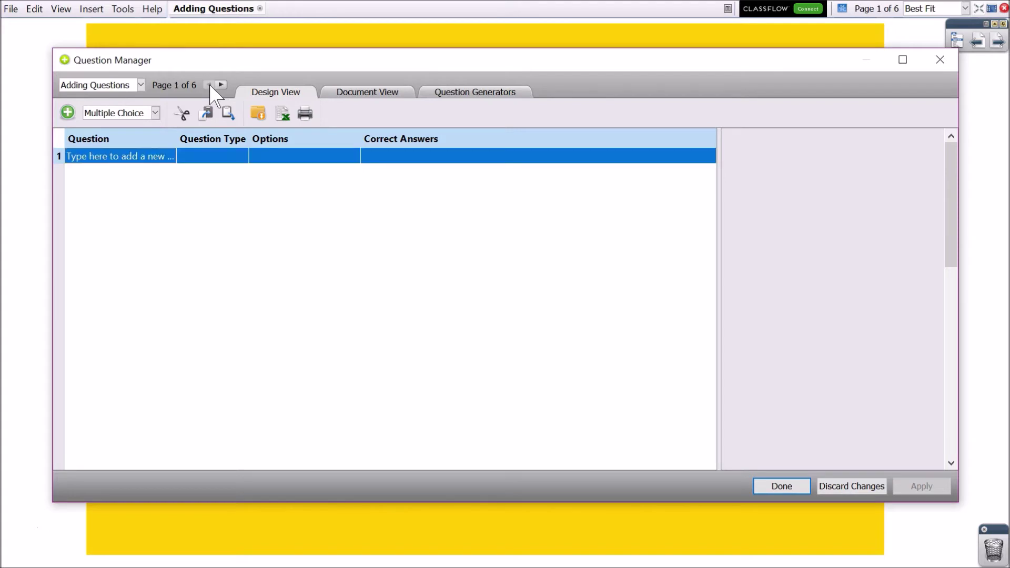
Keep Multiple Choice as the question type for page 1
{"action": "left_click", "coordinate": [155, 113]}
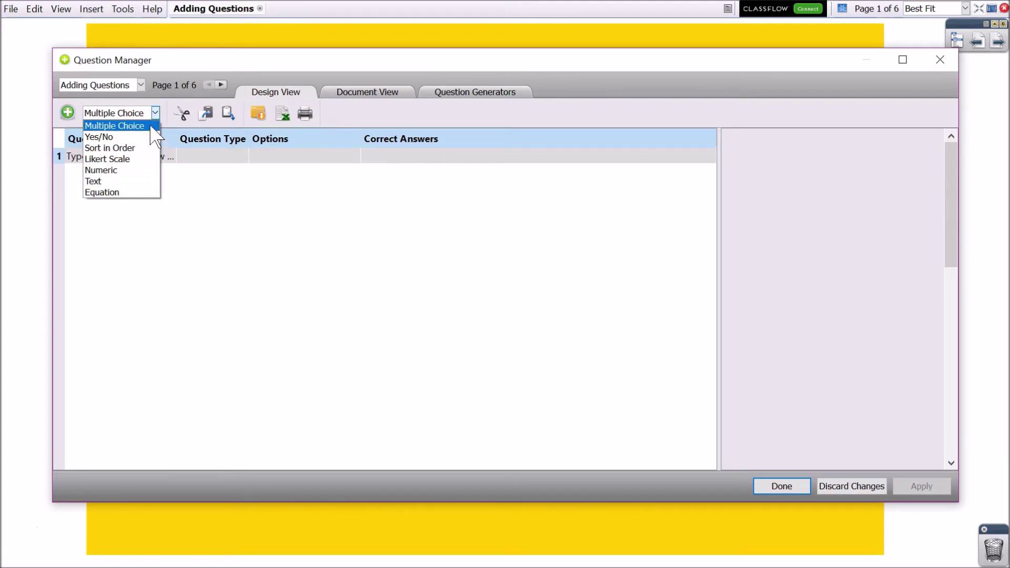
{"action": "left_click", "coordinate": [151, 127]}
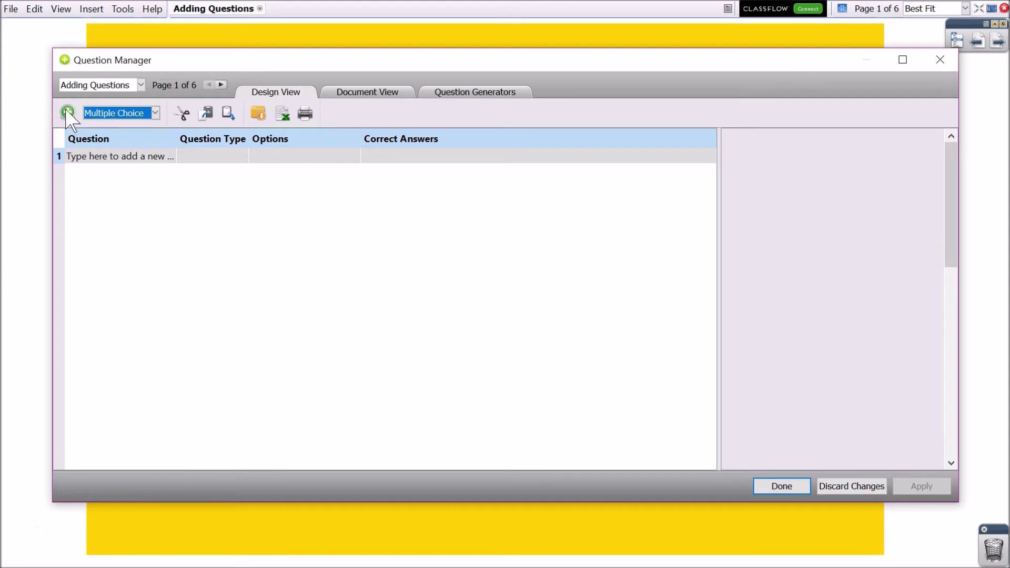
Add the New Mexico capital question, mark Santa Fe correct, and remove Options 5 and 6
{"action": "left_click", "coordinate": [67, 113]}
{"action": "type", "text": "Sacramento"}
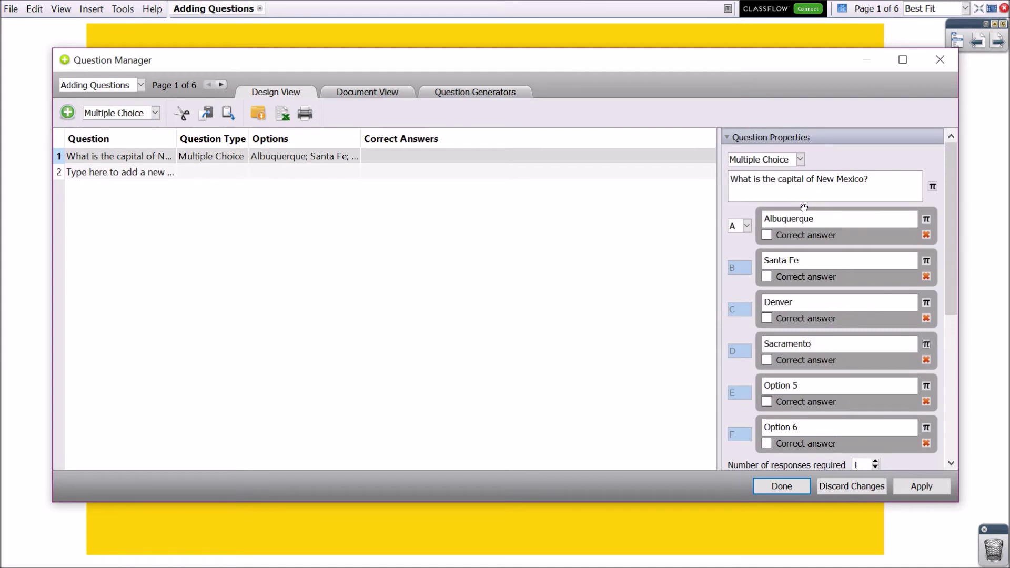
{"action": "left_click", "coordinate": [767, 276]}
{"action": "left_click", "coordinate": [925, 401]}
{"action": "left_click", "coordinate": [927, 402]}
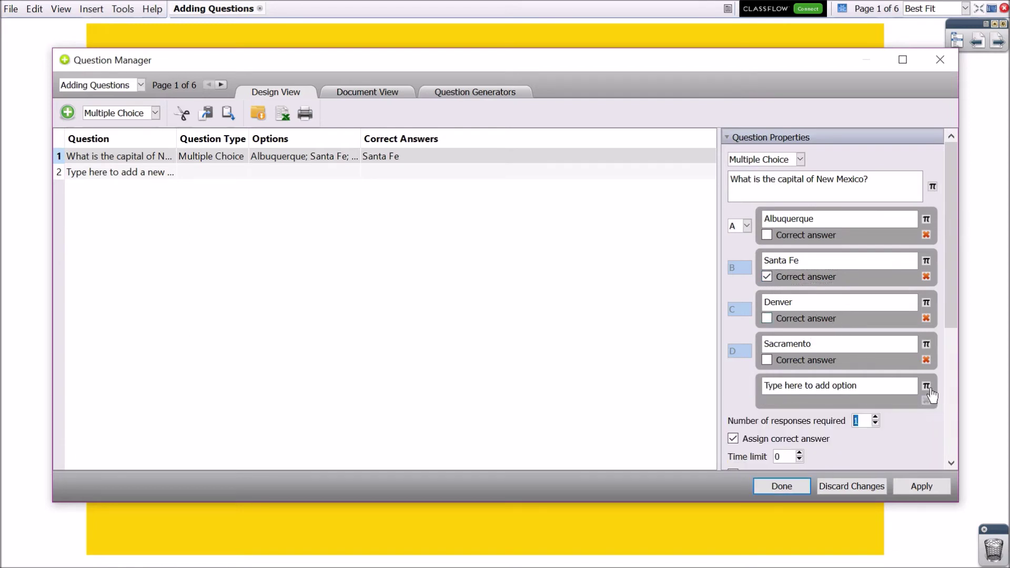
{"action": "left_click_drag", "start_coordinate": [952, 236], "coordinate": [957, 459]}
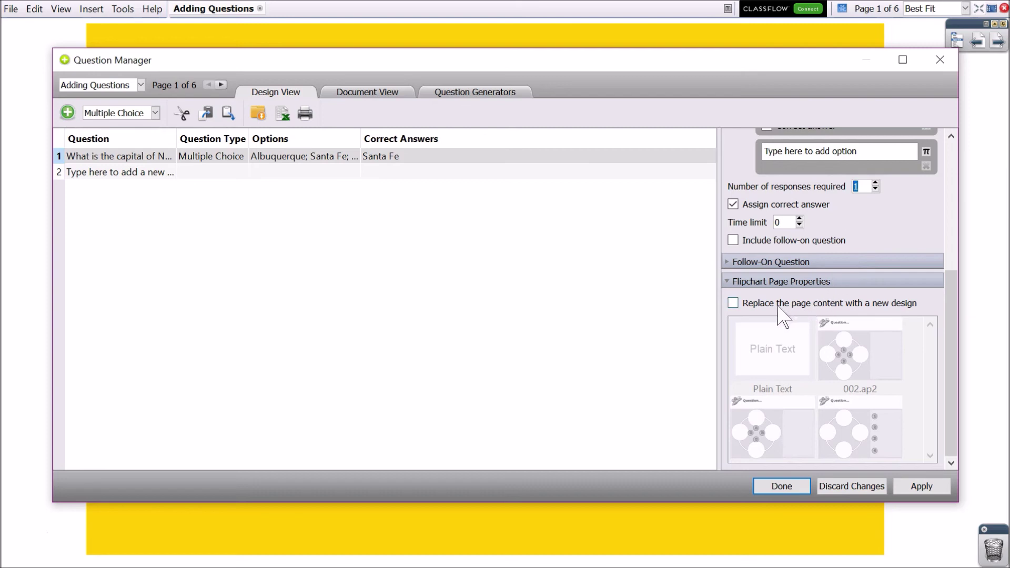
Replace page 1's content with a Plain Text question design, apply it, and finish with Done
{"action": "left_click", "coordinate": [734, 304]}
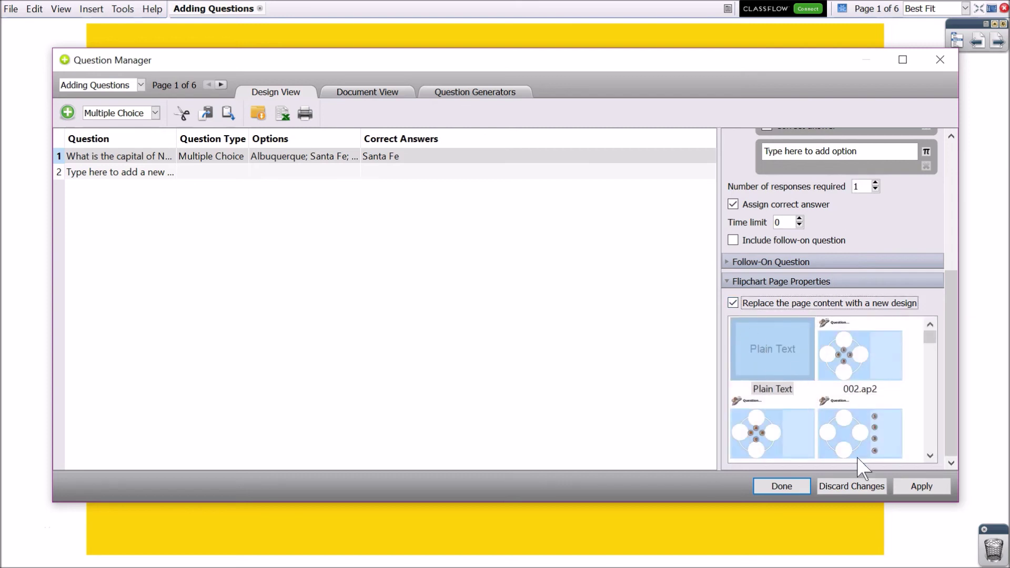
{"action": "left_click", "coordinate": [922, 486]}
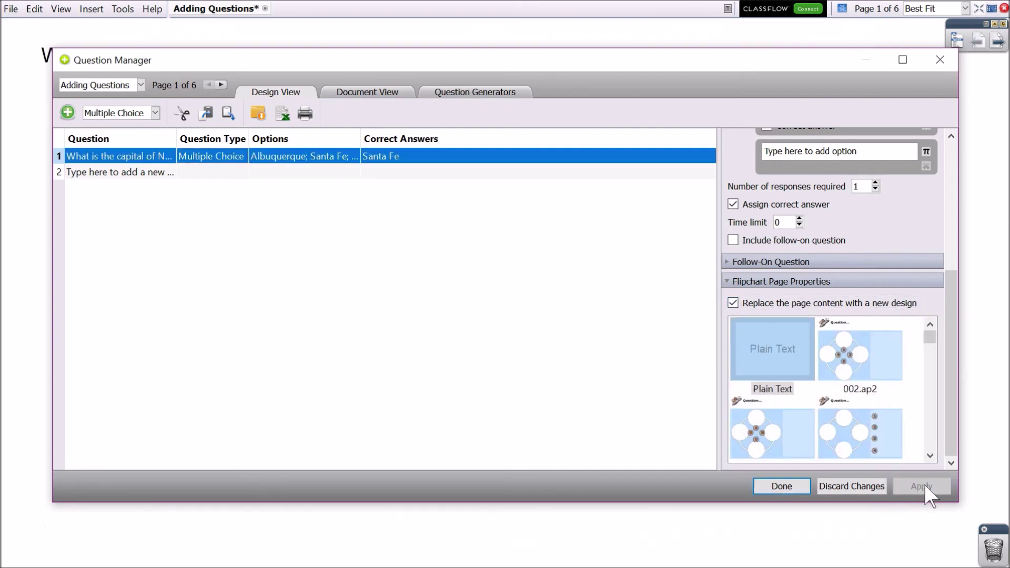
{"action": "left_click", "coordinate": [782, 487]}
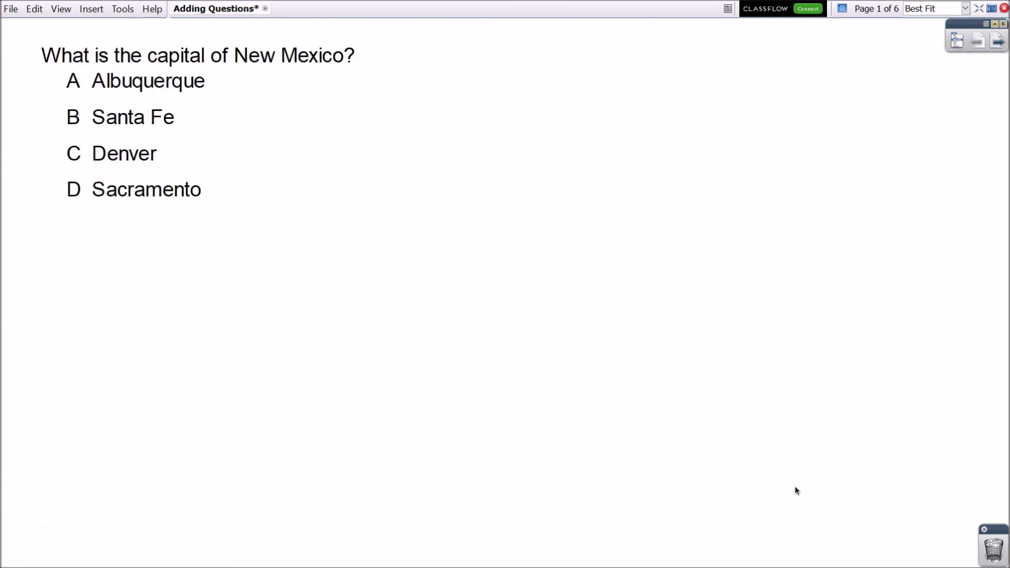